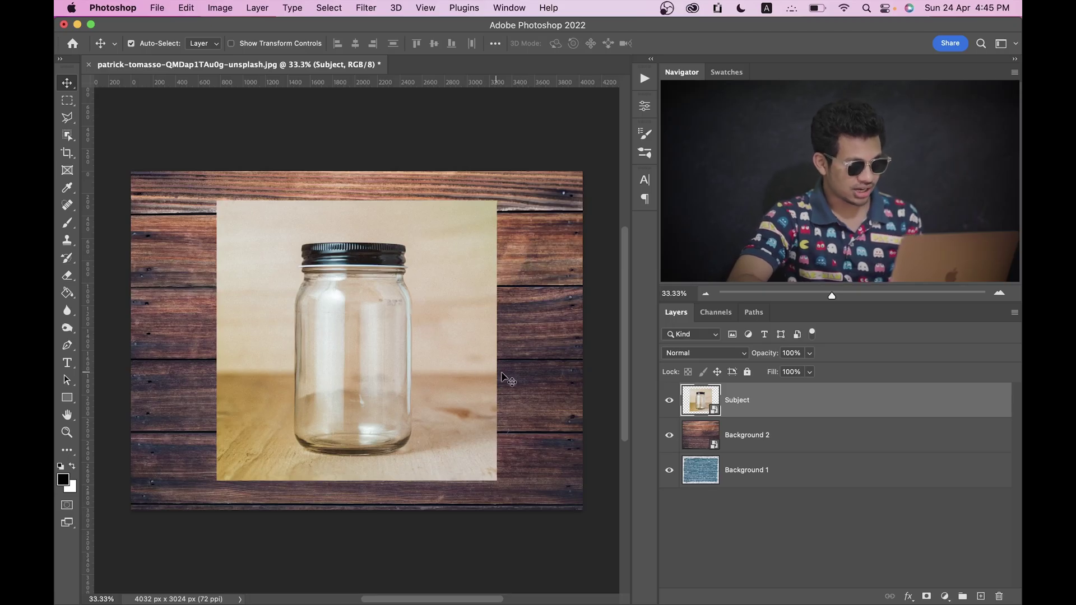
Check the wood and brick backgrounds, then auto-select the jar with Select Subject.
click(670, 400)
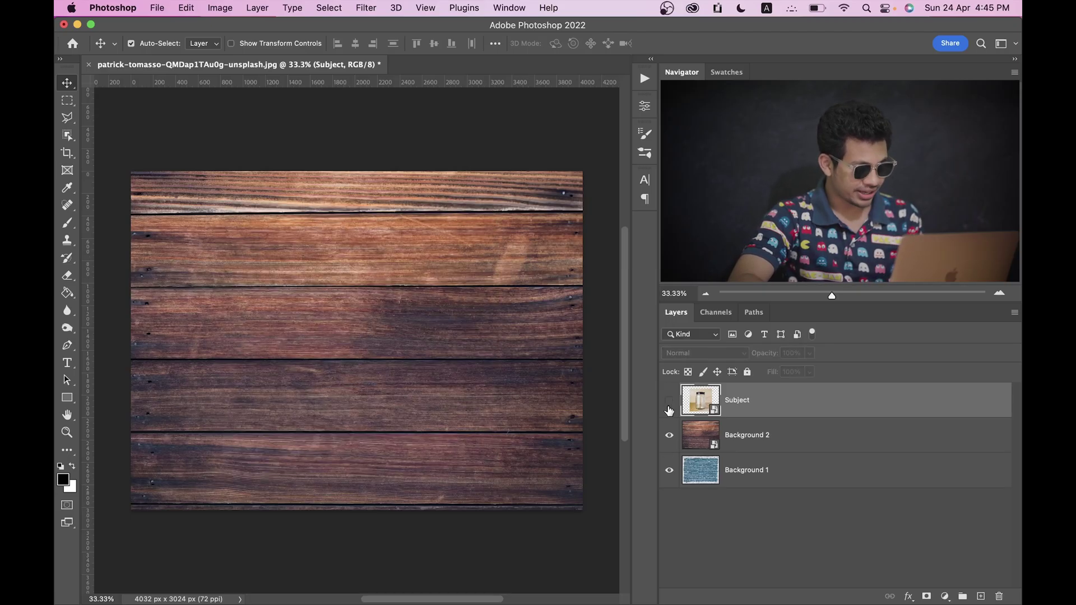
click(670, 435)
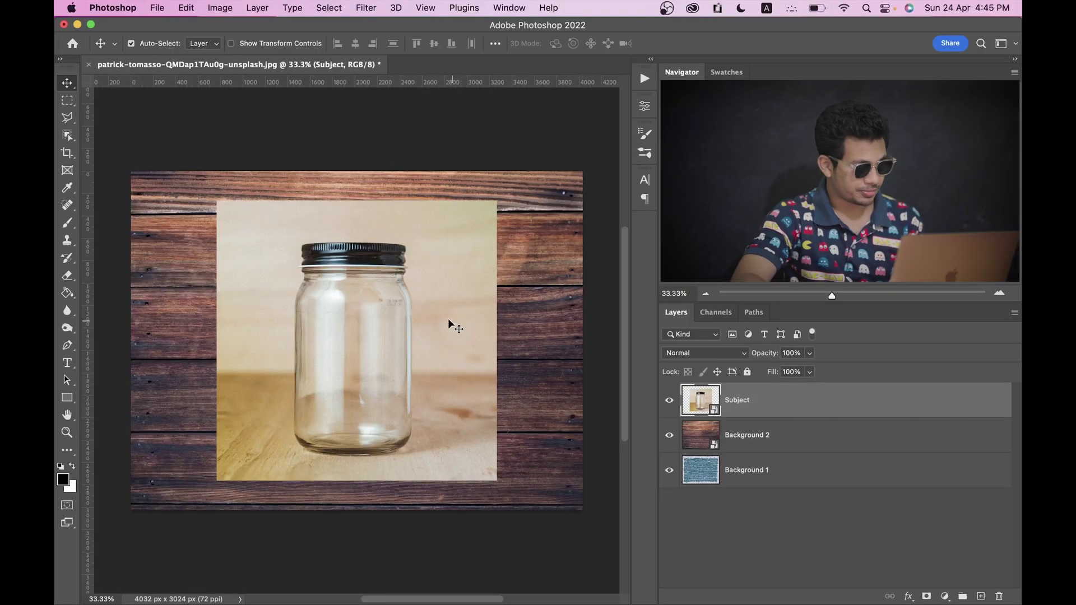
click(64, 140)
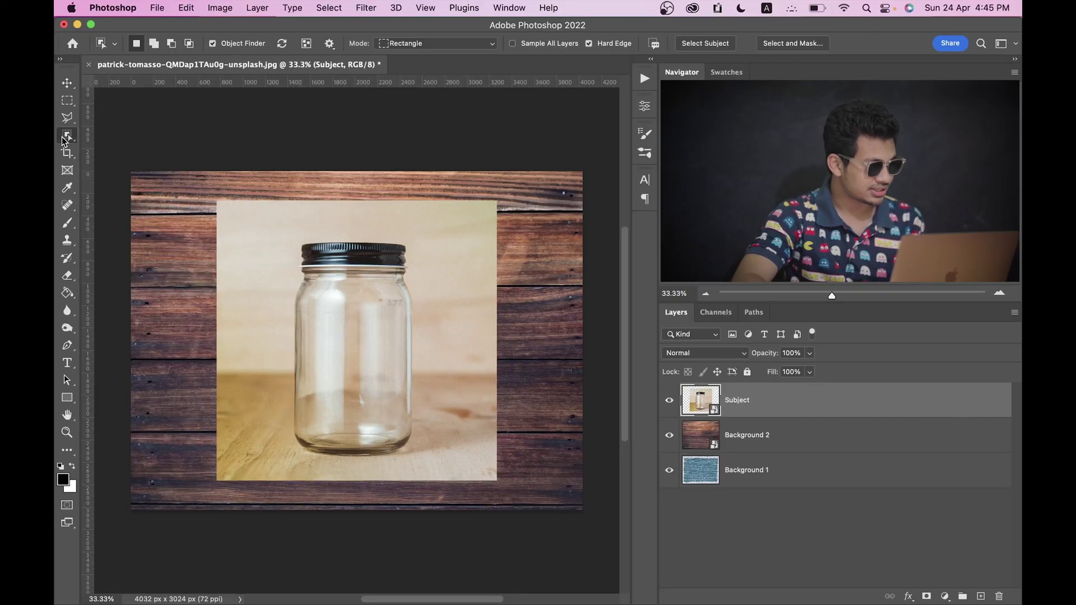
click(696, 44)
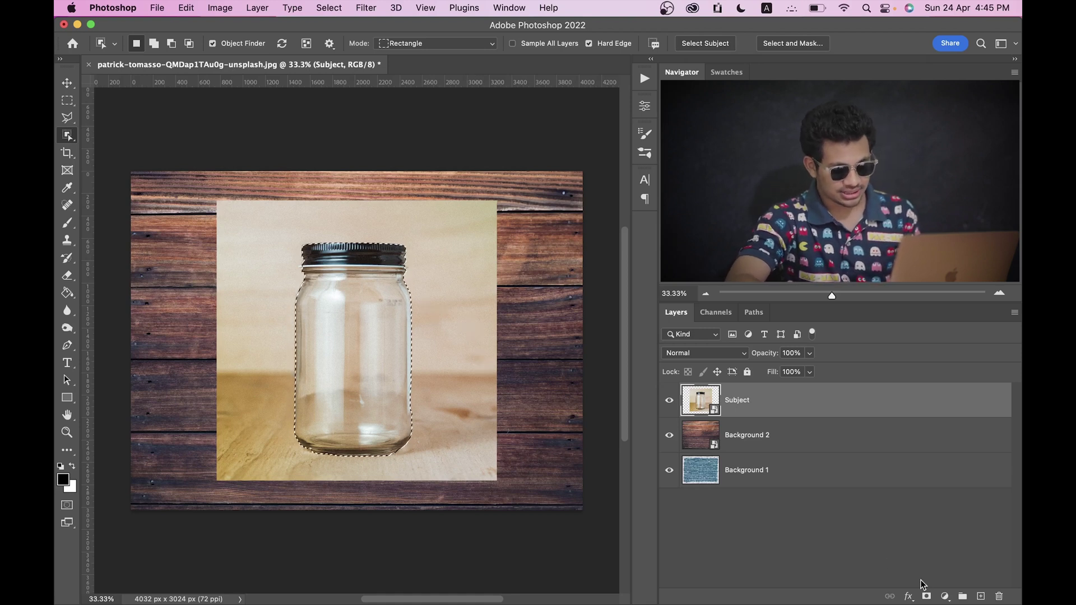
Mask away everything around the jar and set the jar layer to Multiply.
click(926, 596)
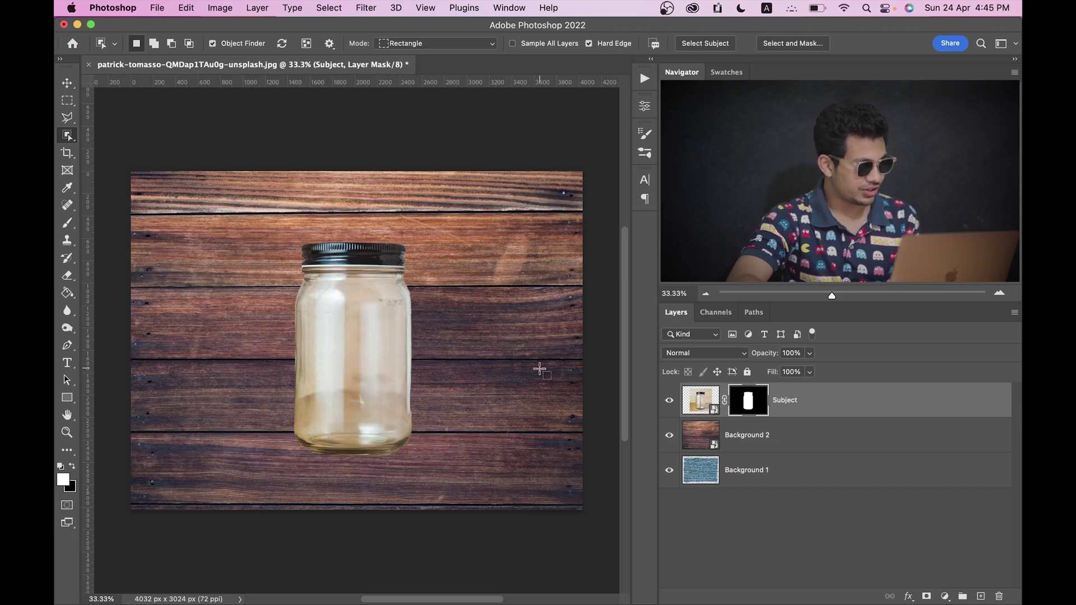
key(v)
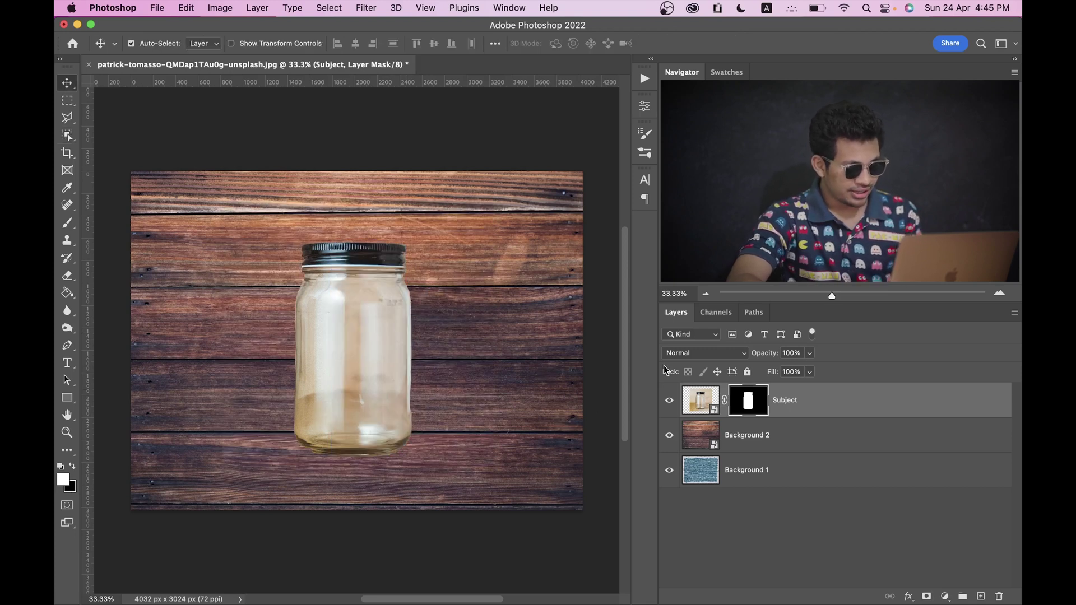
click(682, 354)
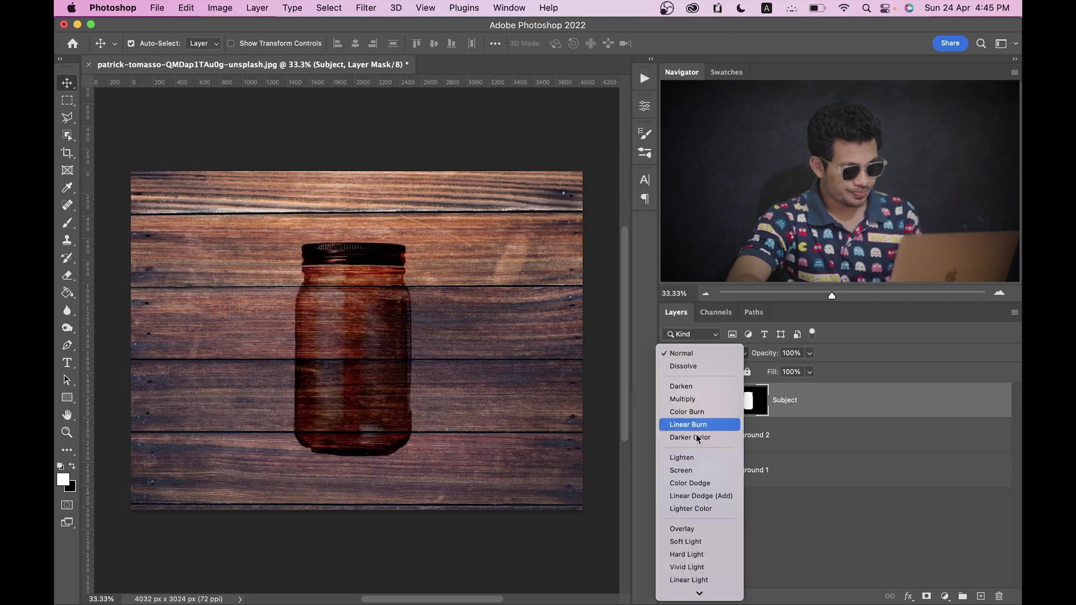
click(689, 400)
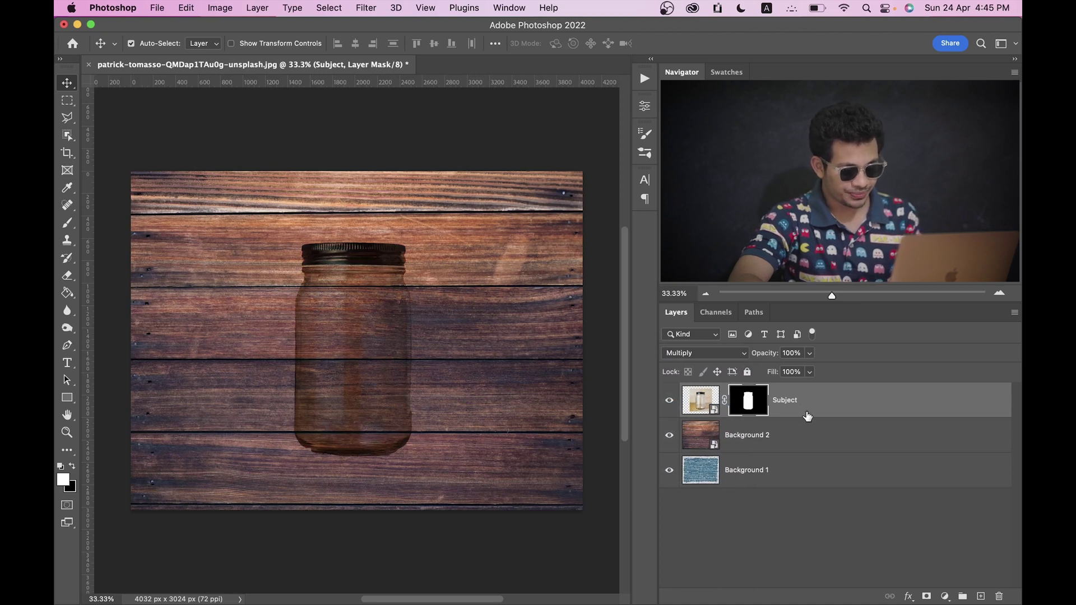
Darken the jar with Levels: black point 91, midtones 0.84.
click(702, 401)
key(super+l)
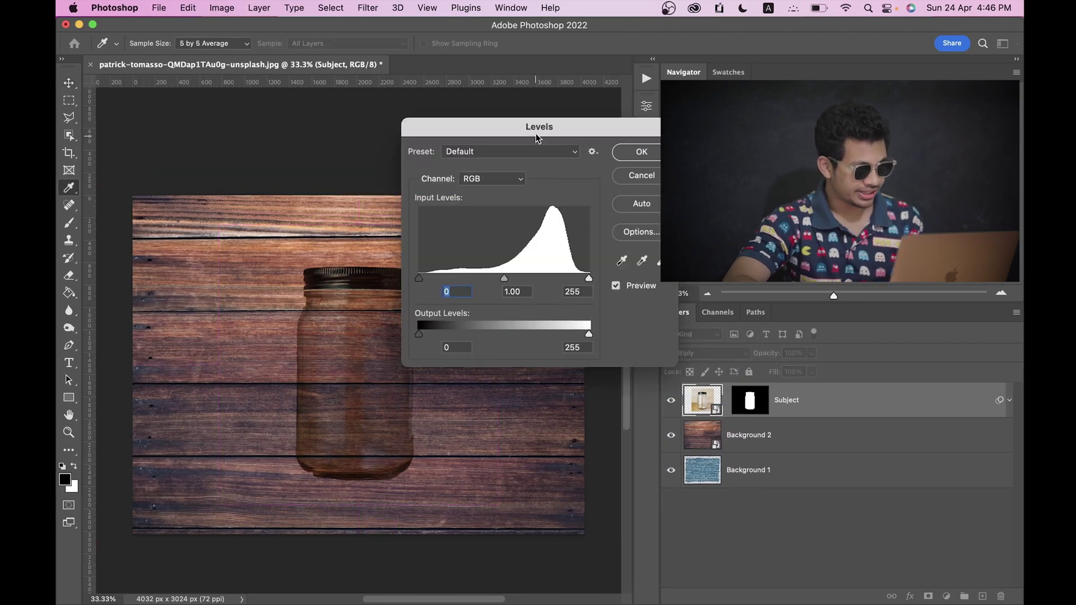
mouse_move(536, 134)
mouse_down()
mouse_move(367, 87)
mouse_move(275, 76)
mouse_up()
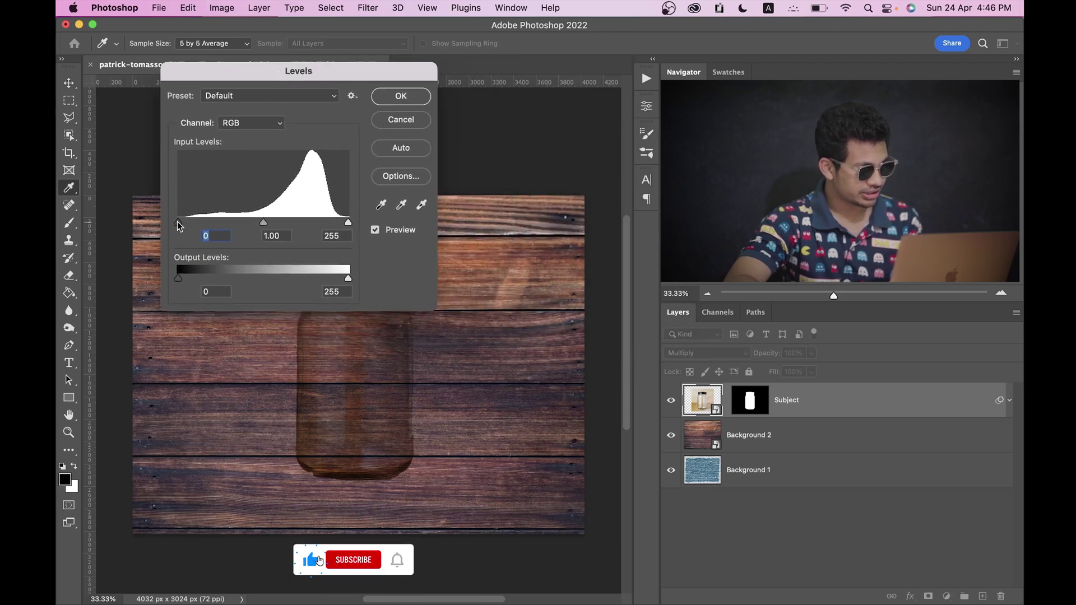
drag(178, 225, 206, 223)
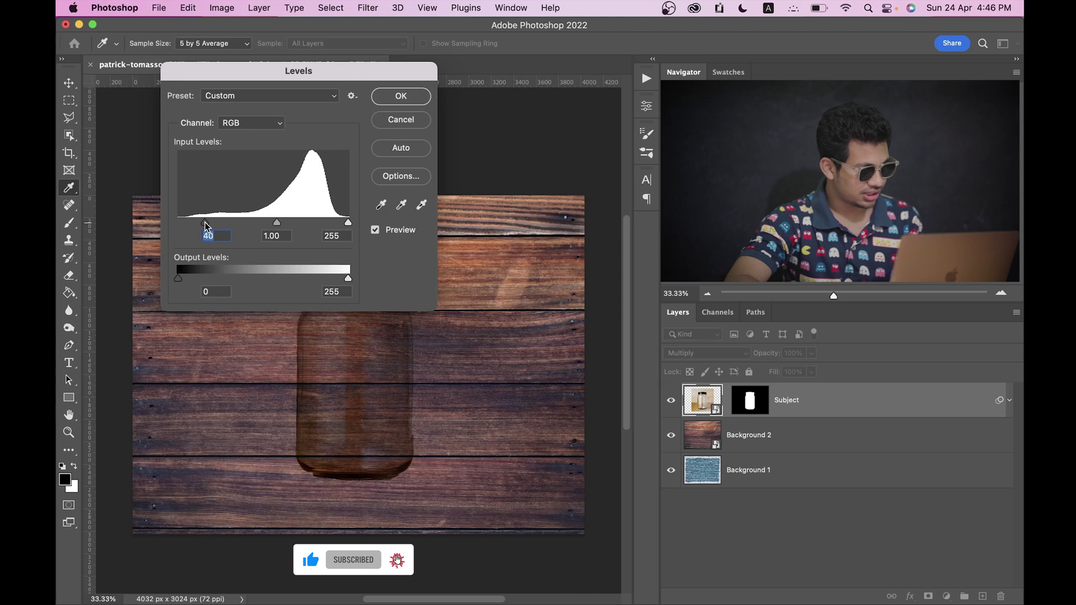
drag(211, 226, 250, 226)
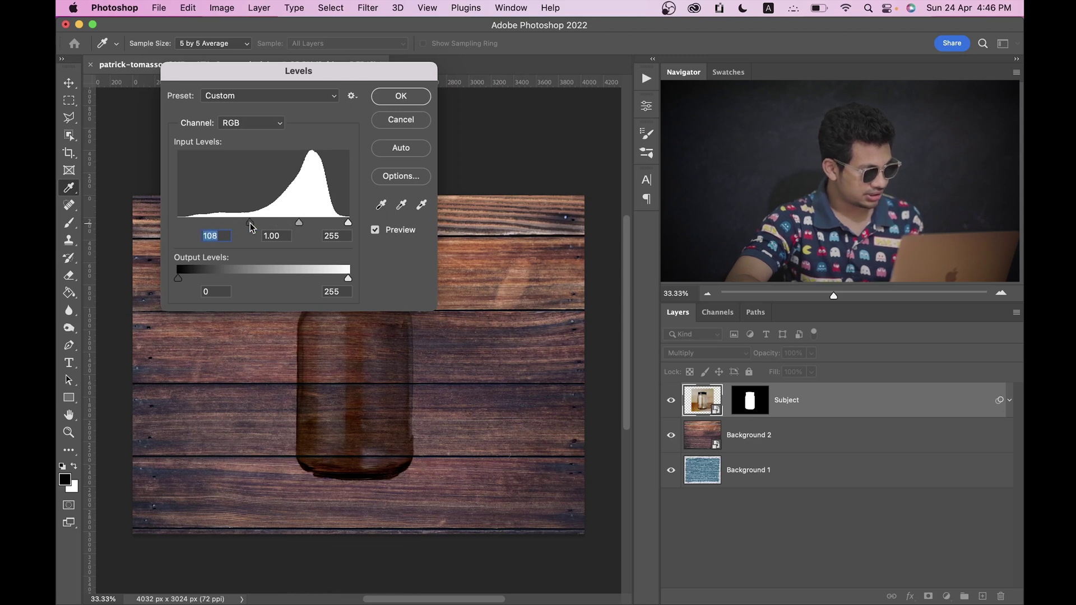
click(300, 224)
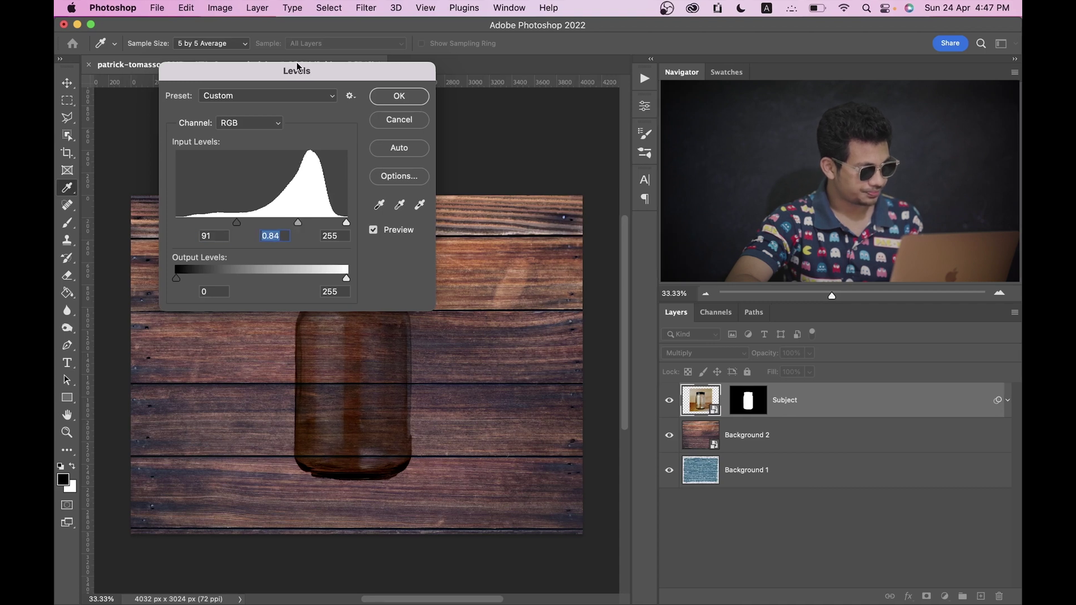
drag(298, 72, 243, 61)
click(345, 83)
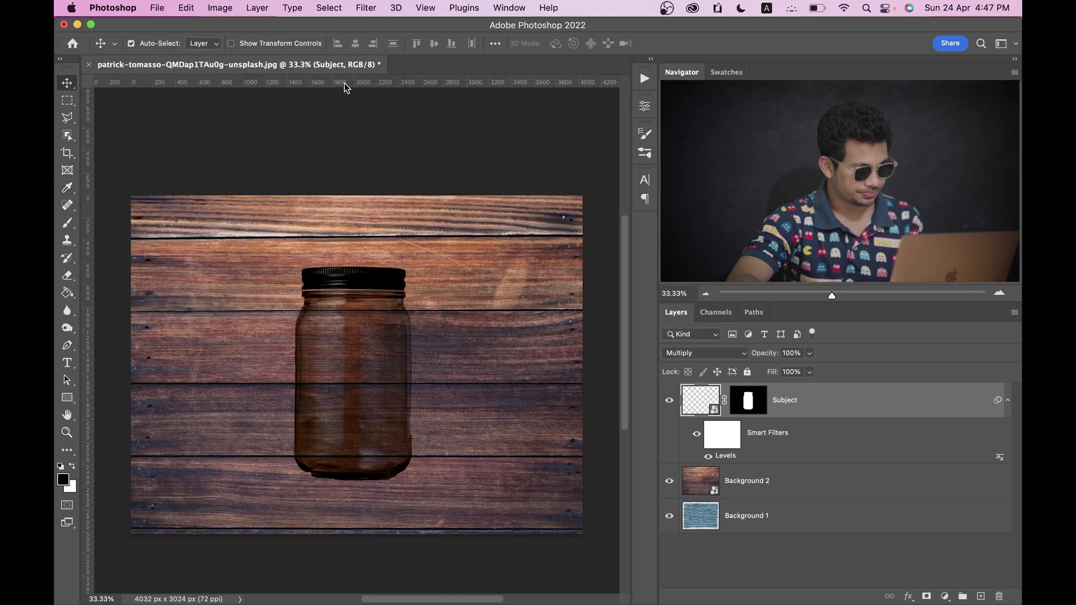
Duplicate the jar layer and set the copy to Screen blend mode.
click(1008, 401)
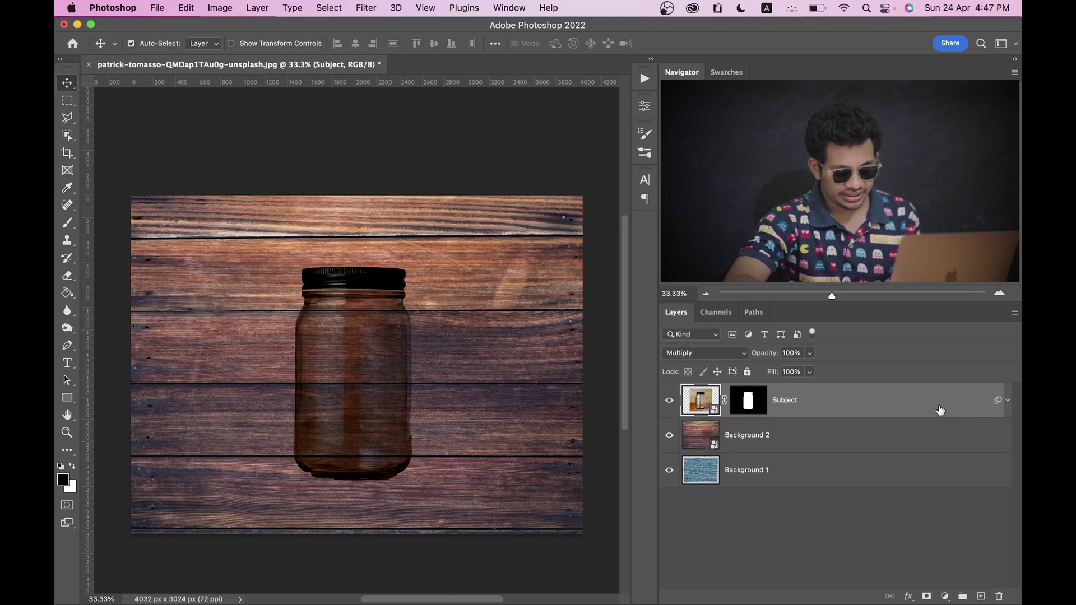
drag(941, 410, 980, 594)
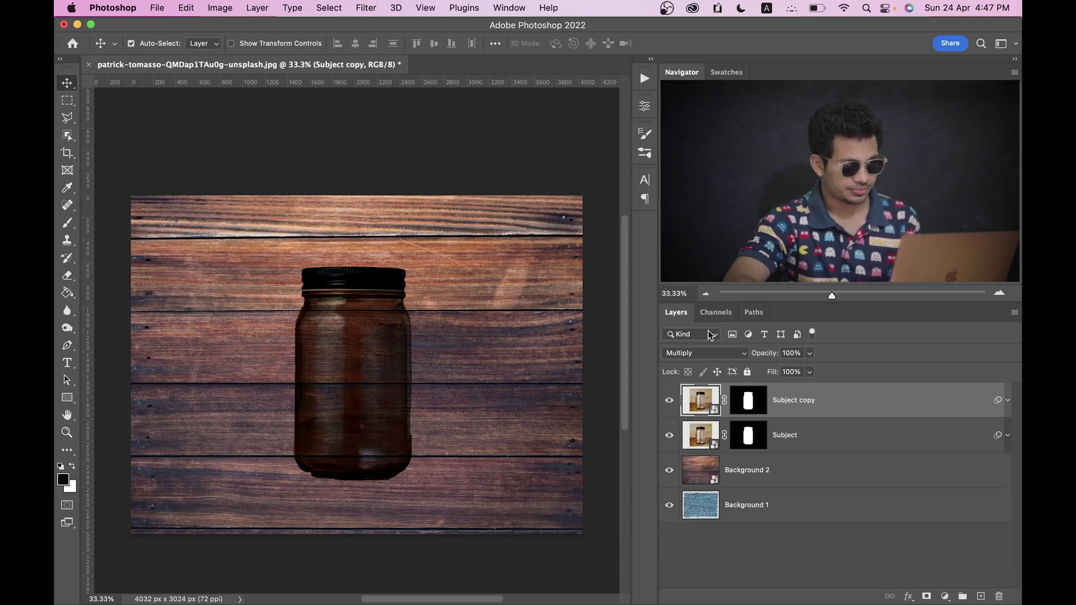
click(711, 360)
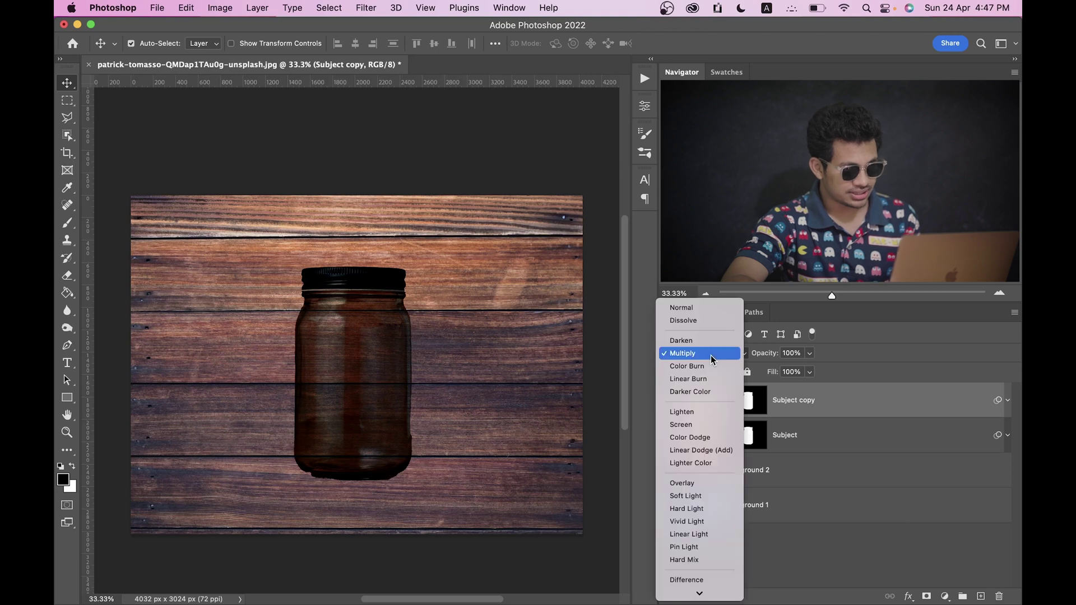
click(701, 426)
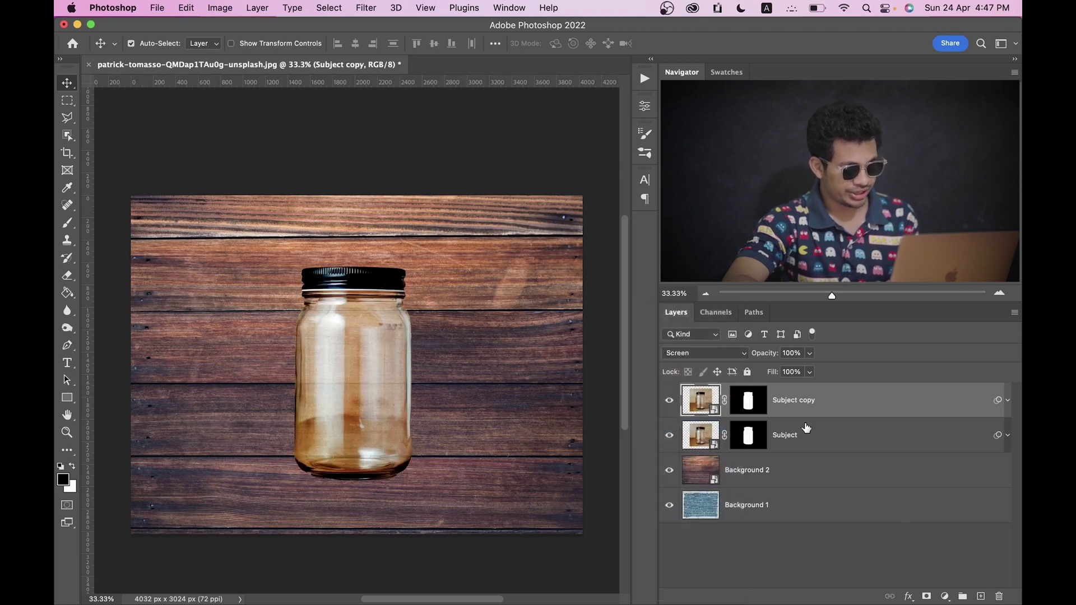
Change the copy's Levels smart filter to 112 / 0.54 / 255.
click(1010, 401)
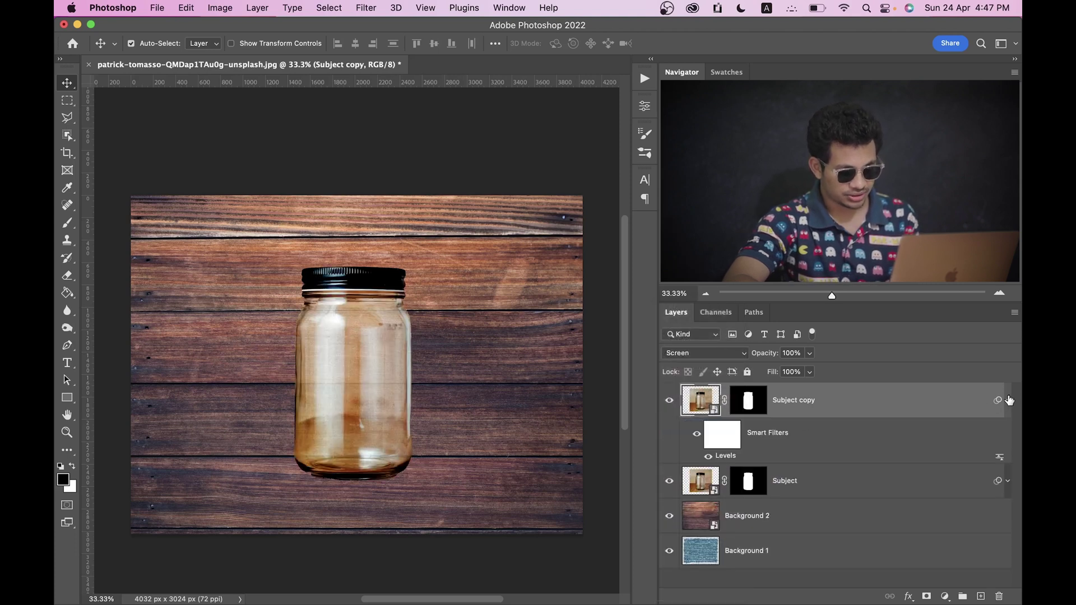
double_click(727, 456)
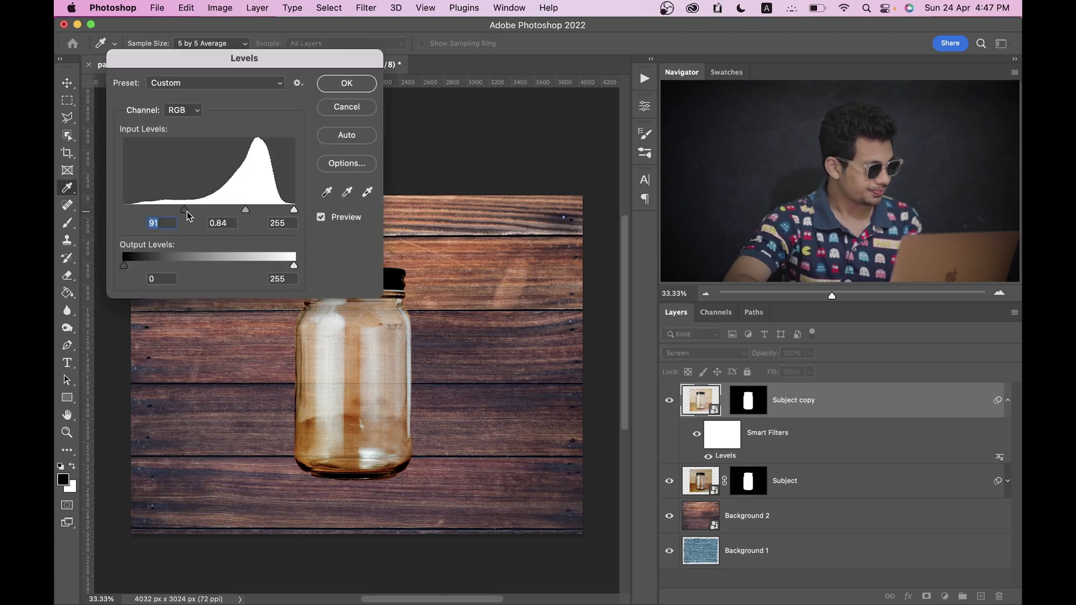
drag(186, 211, 263, 212)
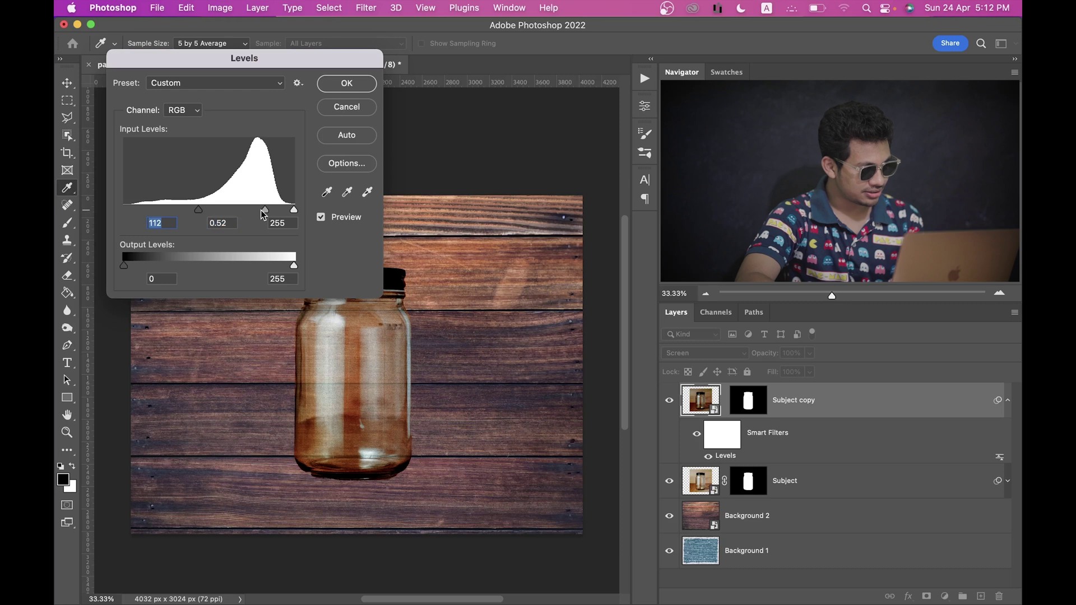
key(Tab)
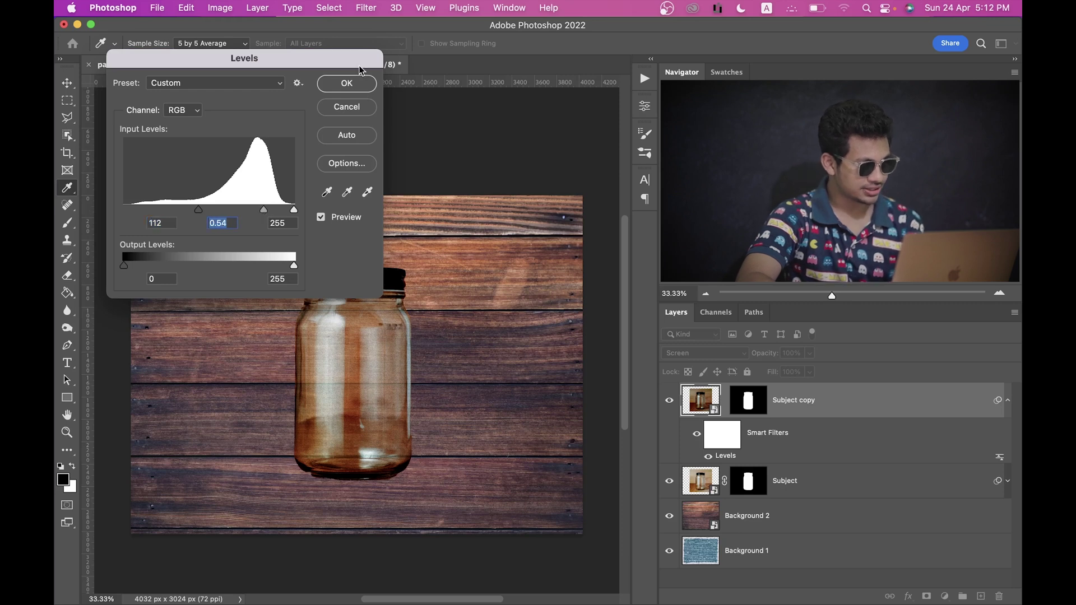
click(352, 86)
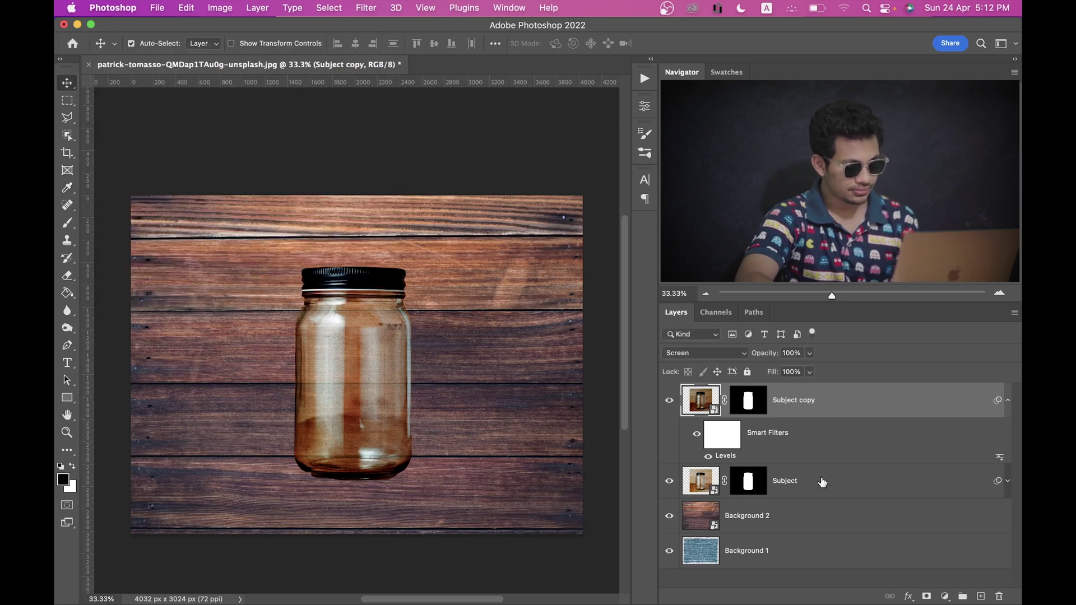
Group both jar layers into Group 1 and add a Hue/Saturation adjustment layer.
click(806, 488)
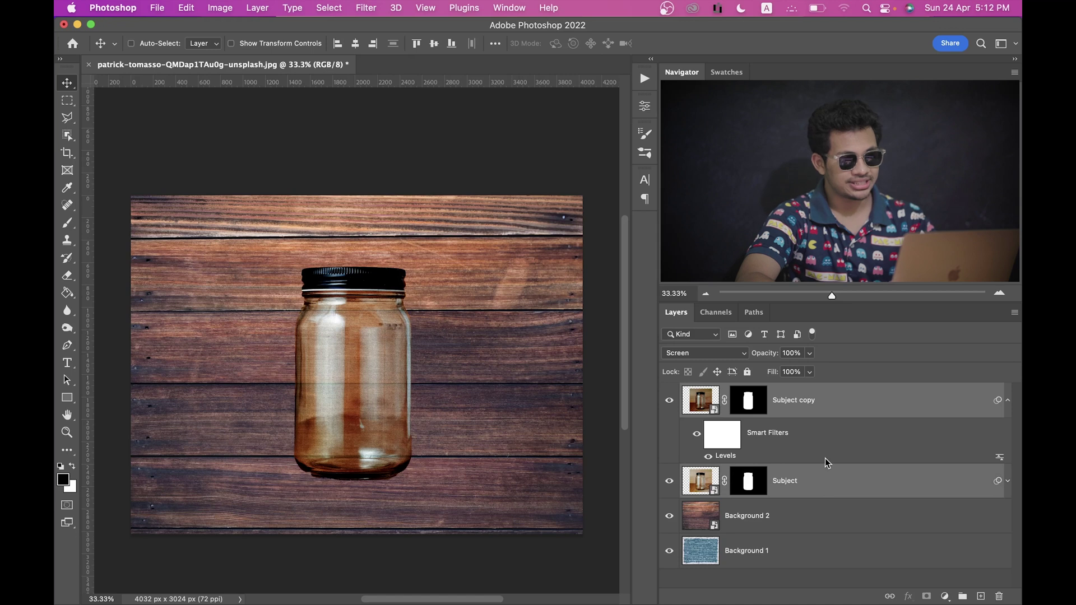
key(ctrl+g)
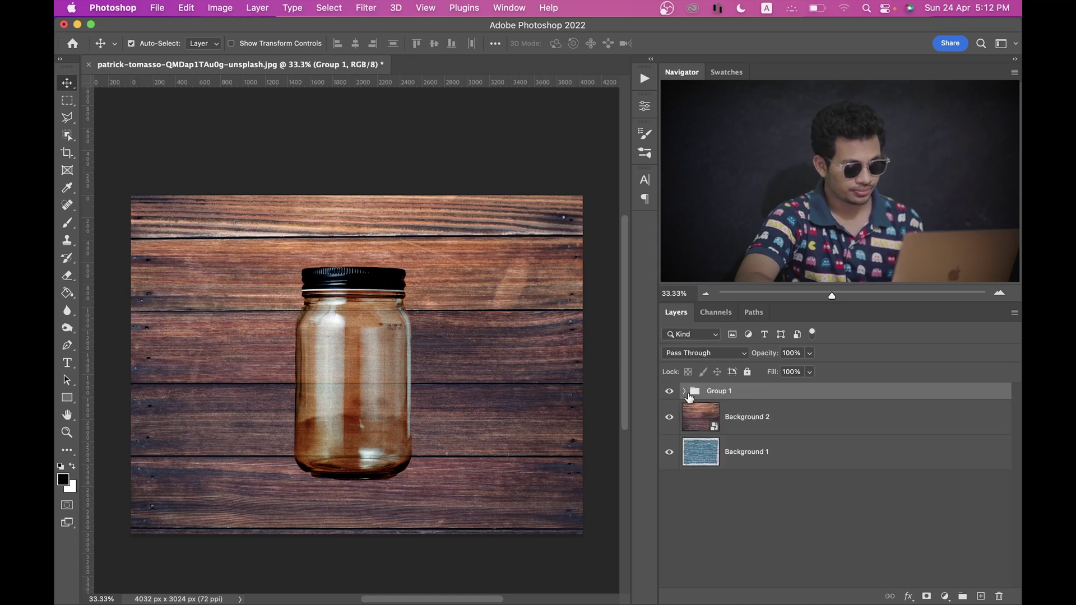
click(945, 596)
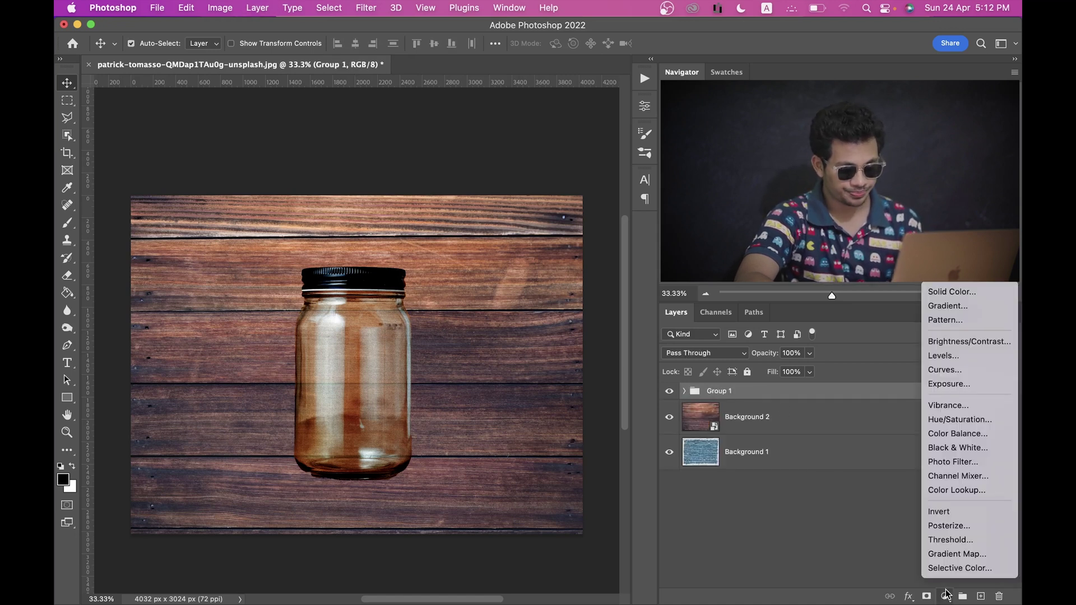
click(977, 424)
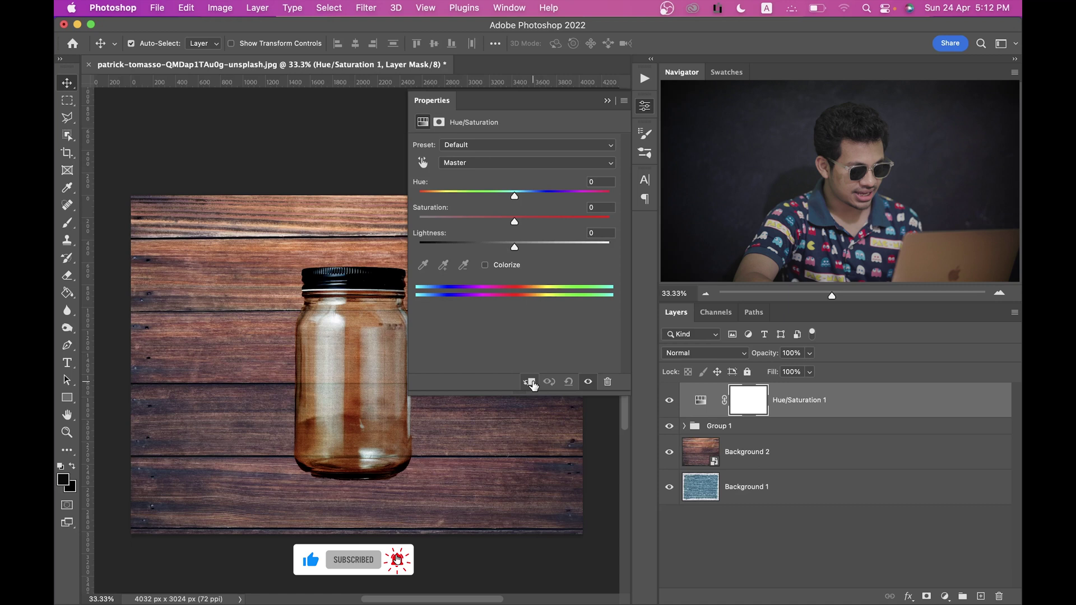
Clip Hue/Saturation to Group 1 at -42 saturation, then compare on and off.
click(530, 382)
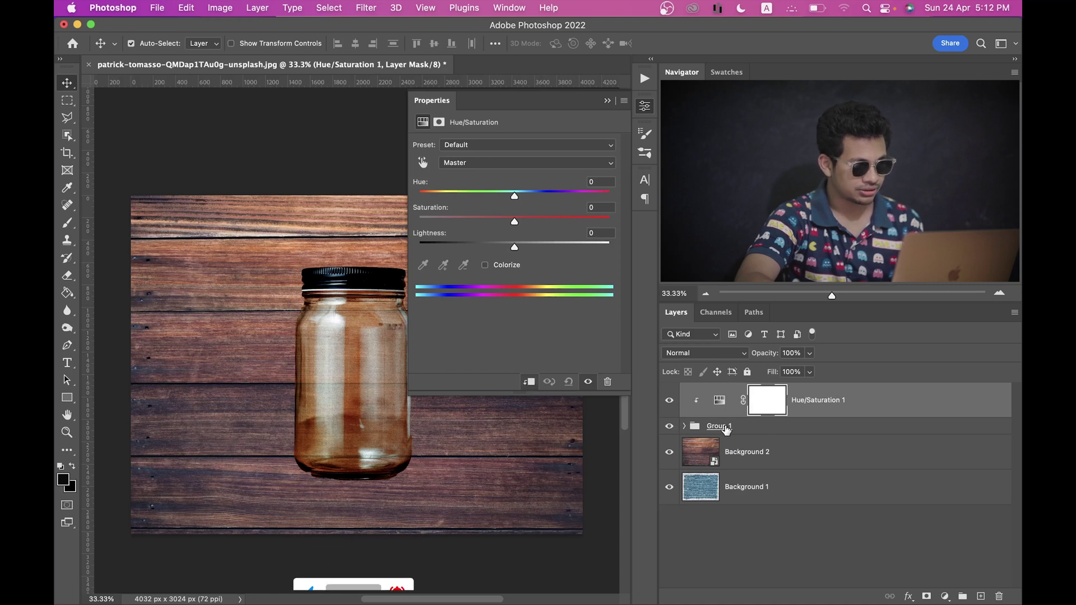
drag(361, 298, 302, 249)
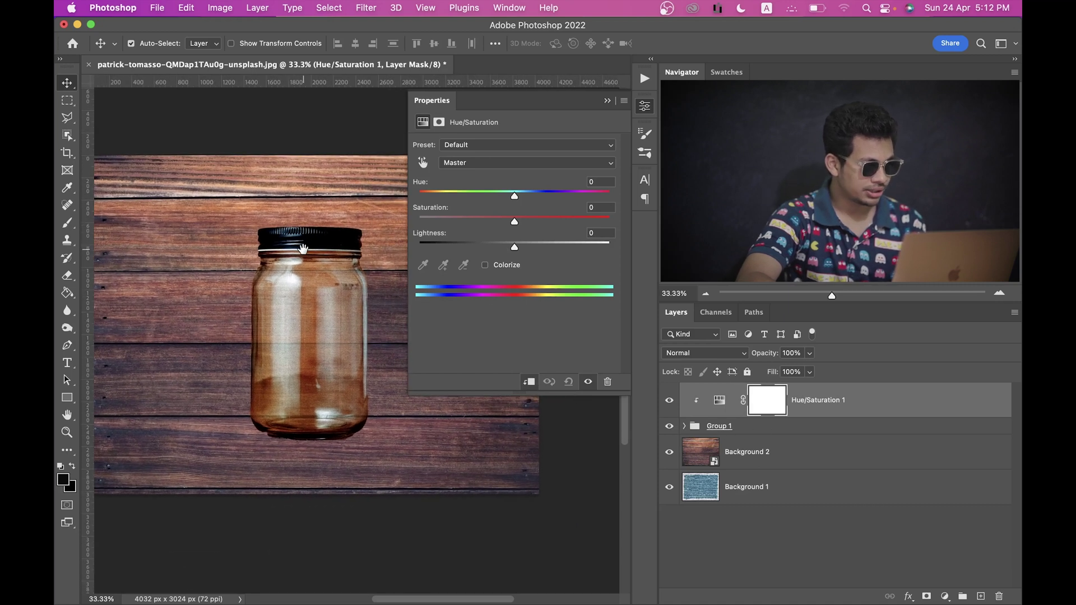
drag(493, 222, 490, 221)
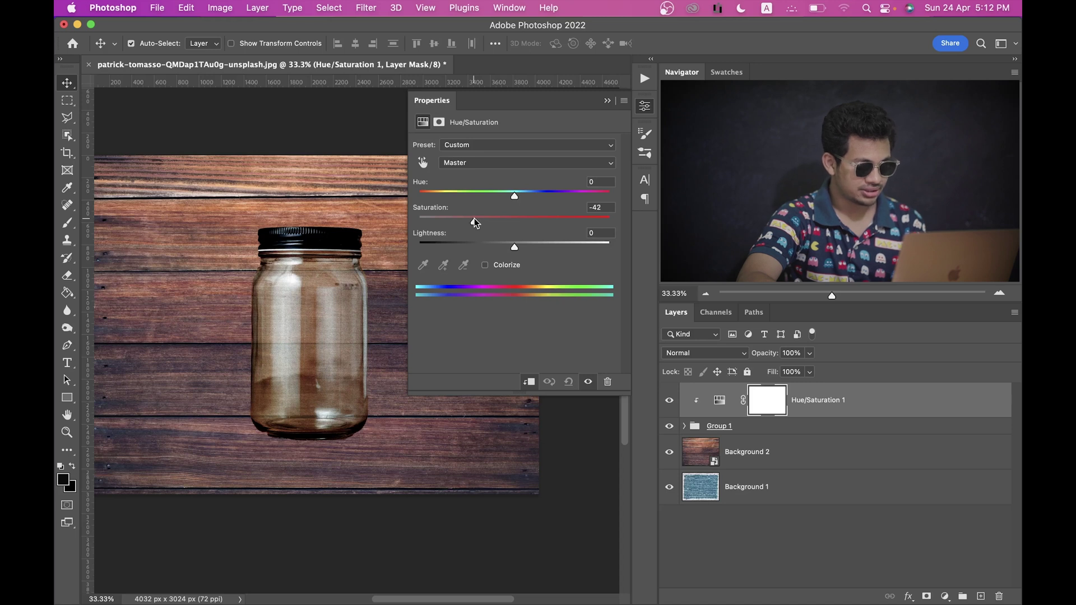
click(645, 106)
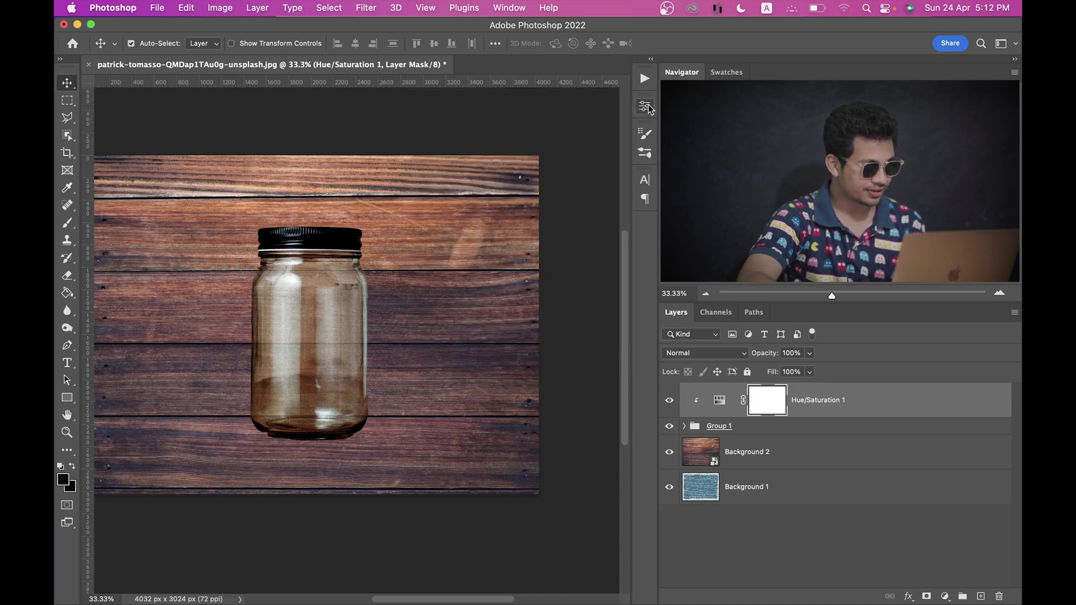
click(669, 402)
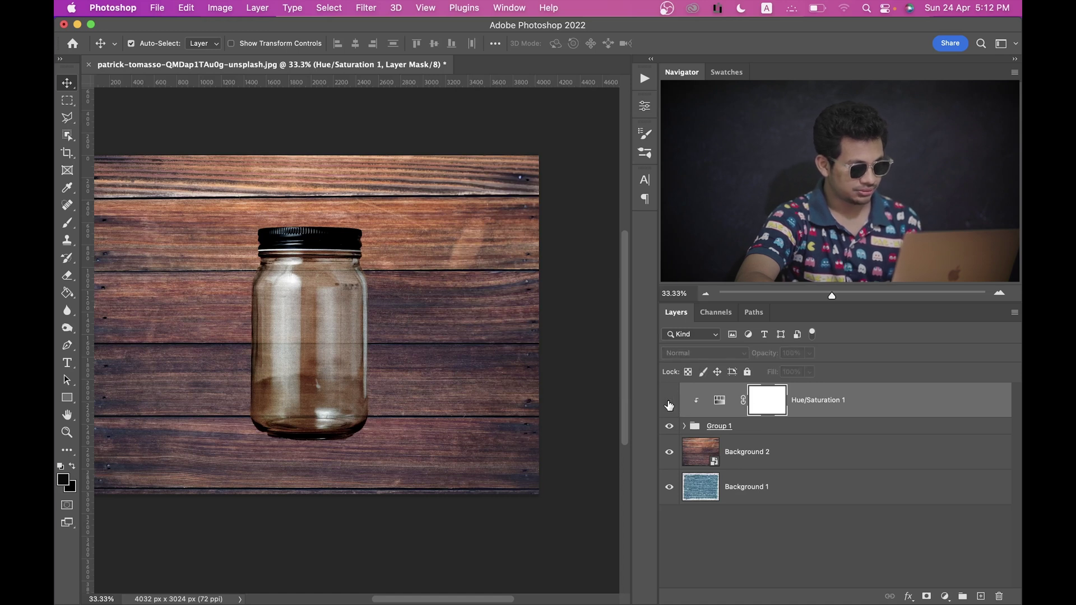
click(670, 426)
click(670, 400)
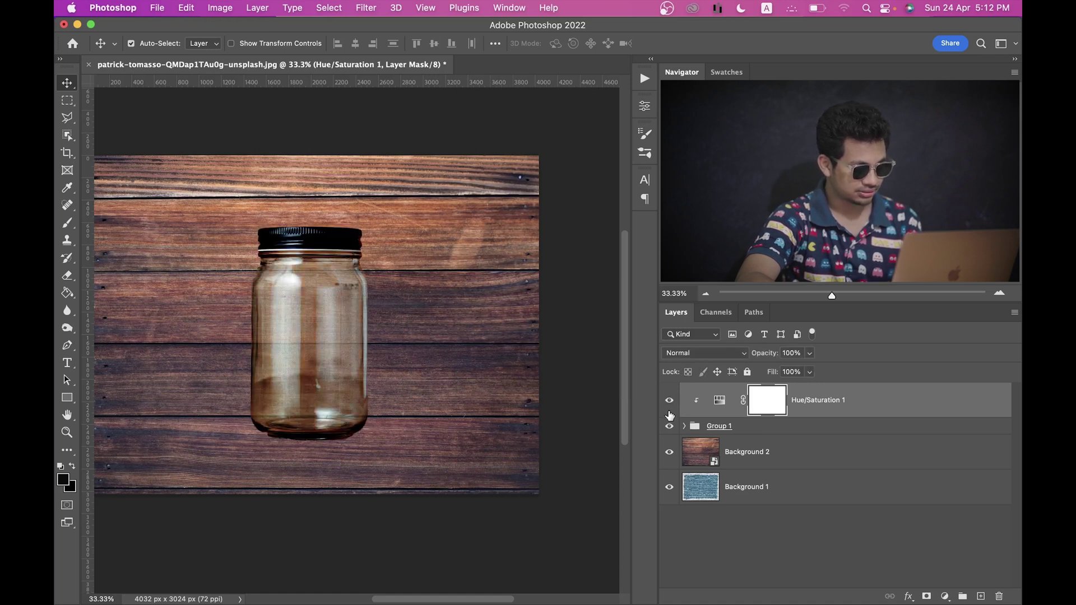
Reposition the Background 2 wood image, undoing an accidental jar move.
click(742, 459)
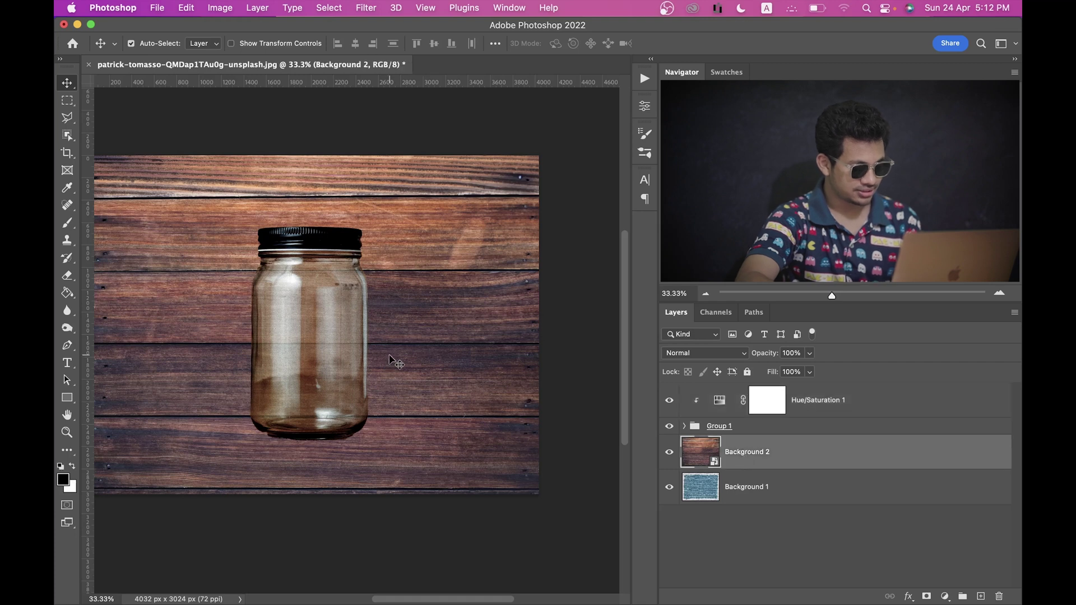
mouse_move(389, 360)
mouse_down()
mouse_move(482, 273)
mouse_move(364, 275)
mouse_move(483, 284)
mouse_move(410, 283)
mouse_up()
key(ctrl+0)
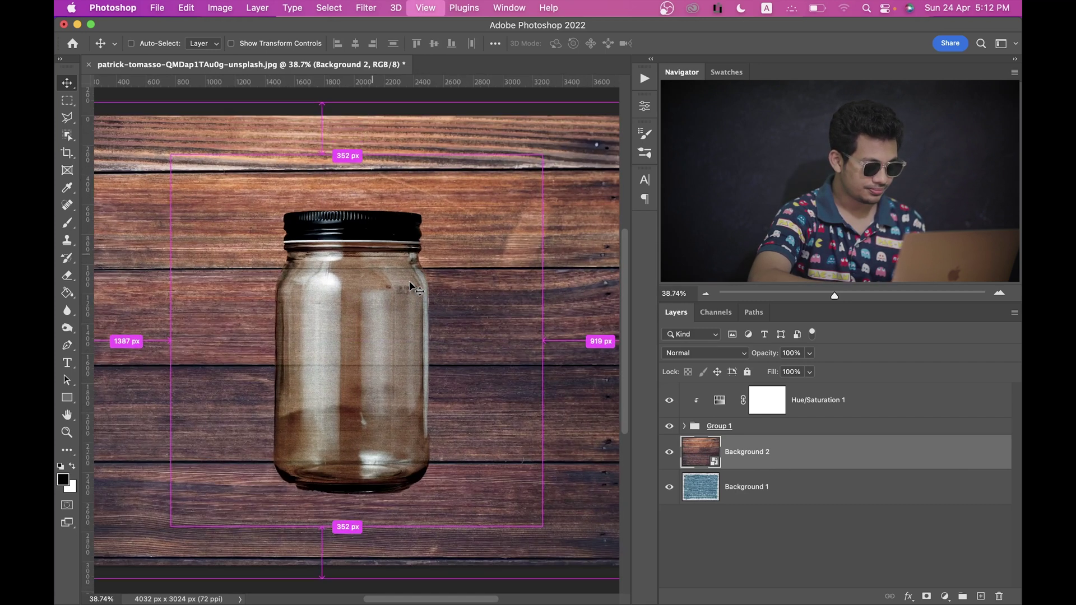
key(ctrl+minus)
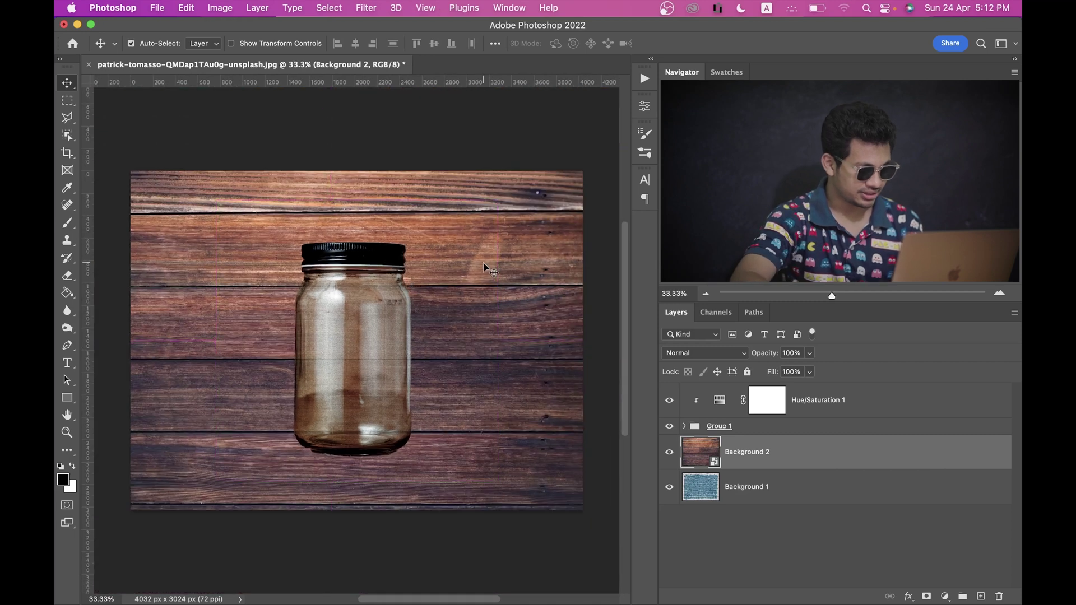
mouse_move(484, 267)
mouse_down()
mouse_move(454, 303)
mouse_move(395, 231)
mouse_move(518, 220)
mouse_move(360, 259)
mouse_move(491, 293)
mouse_up()
key(ctrl+z)
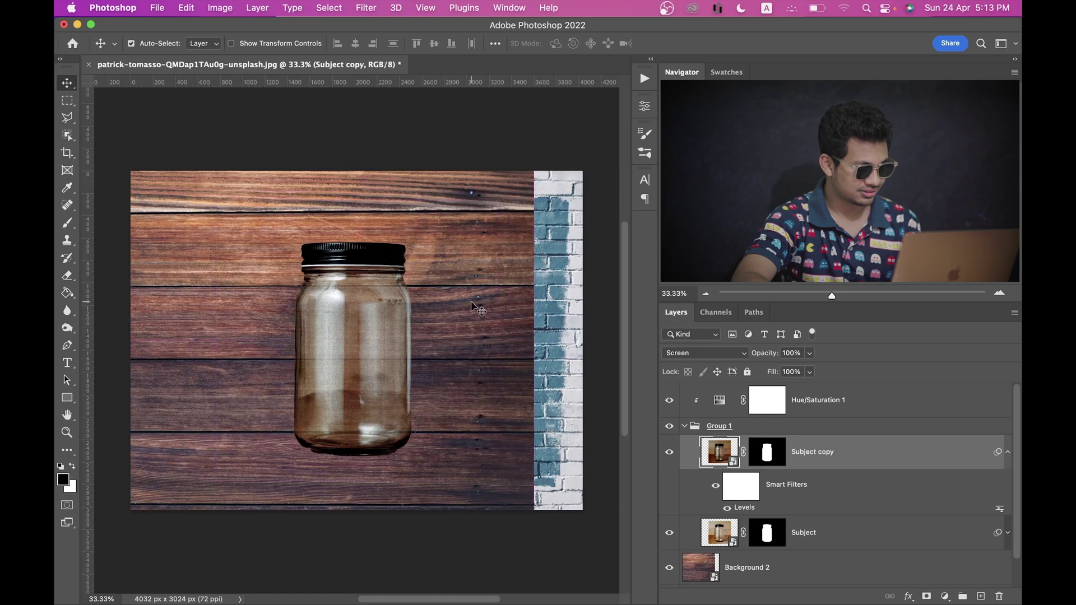
drag(441, 262, 489, 253)
scroll(662, 530, down, 1)
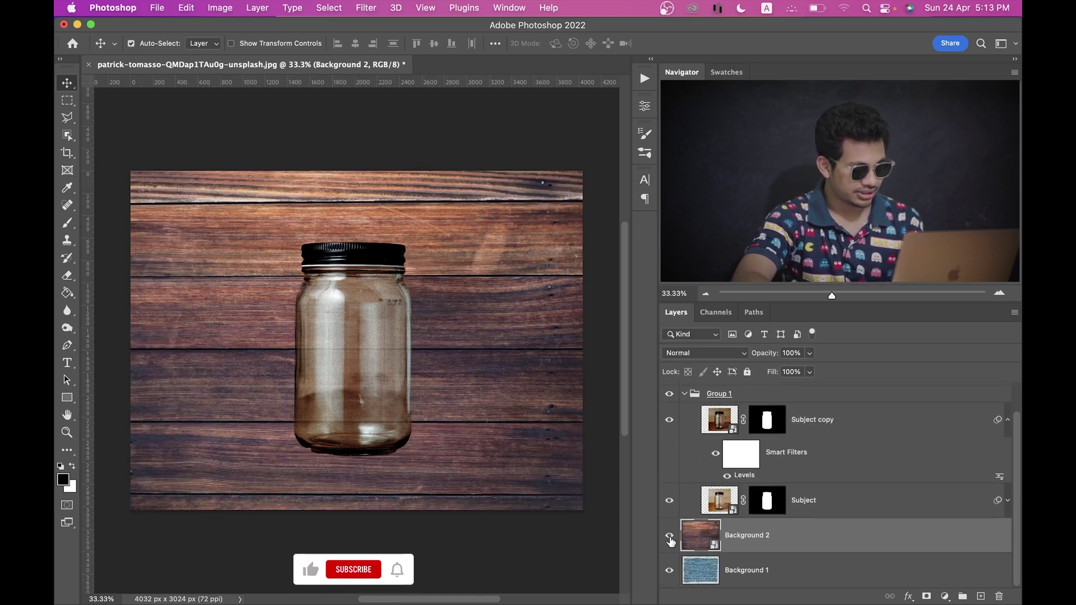
Hide the wood to reveal the brick wall and toggle Background 1's visibility.
click(670, 535)
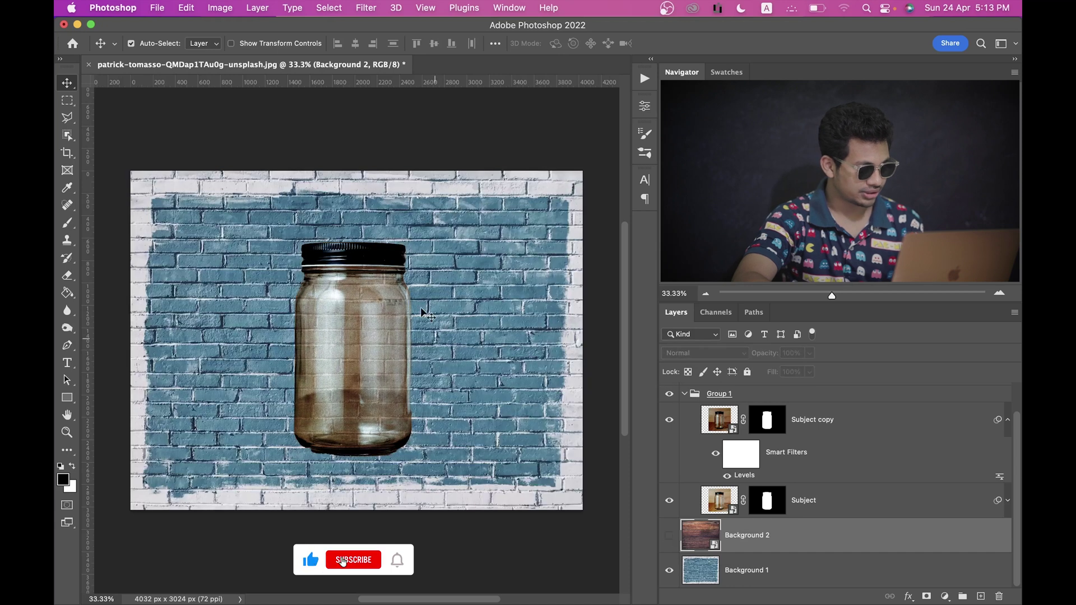
click(759, 570)
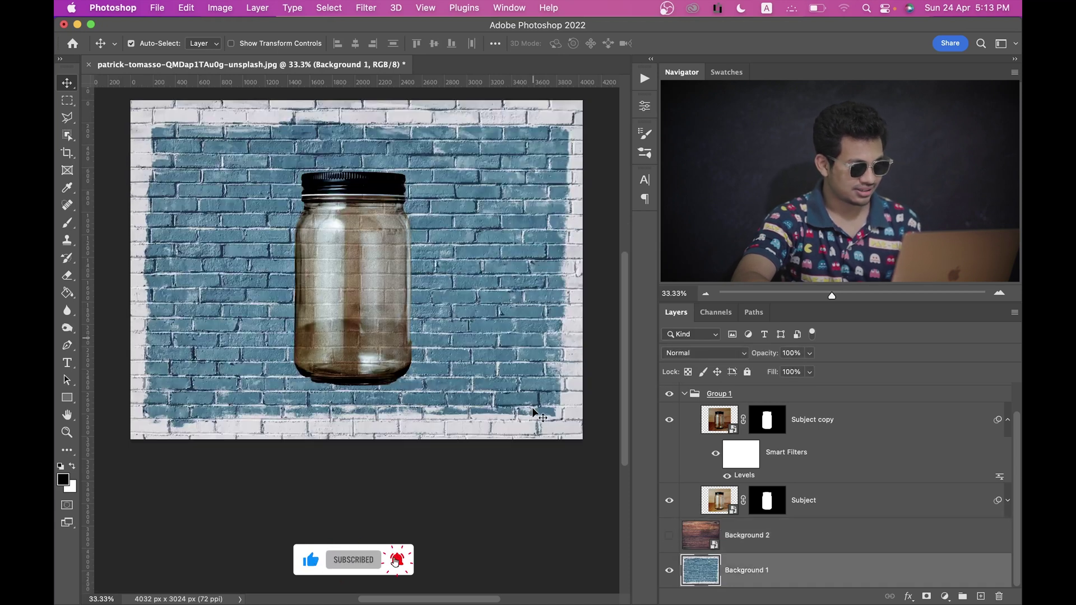
scroll(395, 252, down, 2)
mouse_move(491, 217)
mouse_down()
mouse_move(394, 226)
mouse_move(496, 219)
mouse_up()
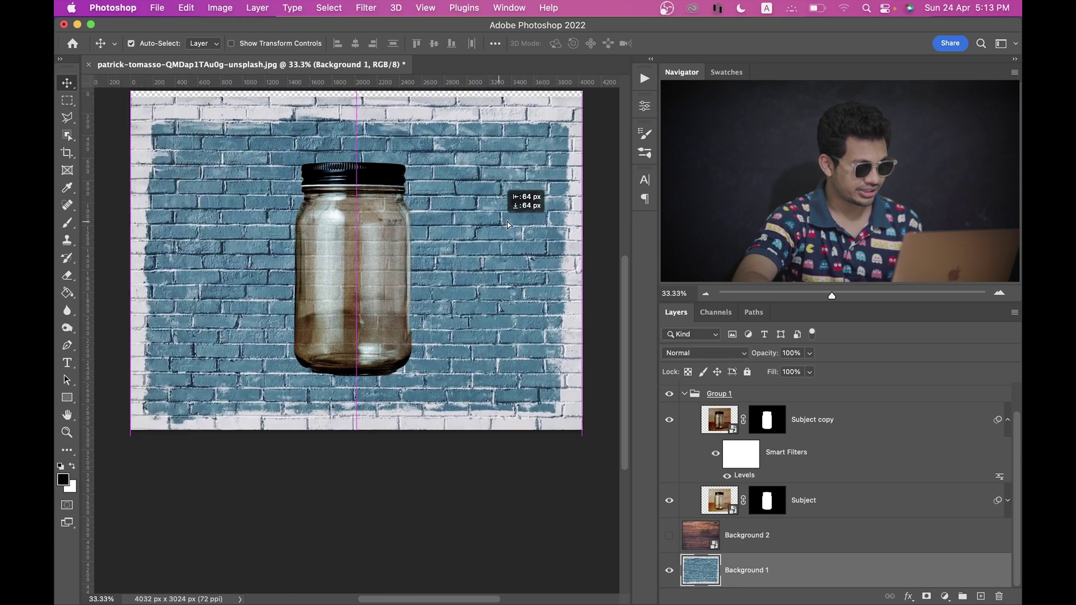
click(669, 571)
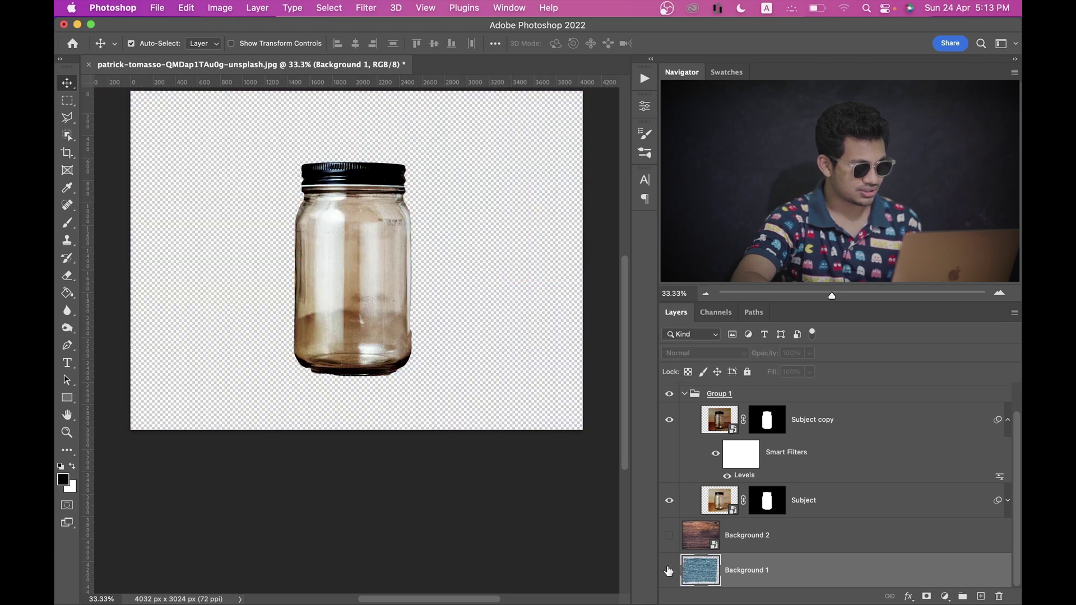
click(669, 571)
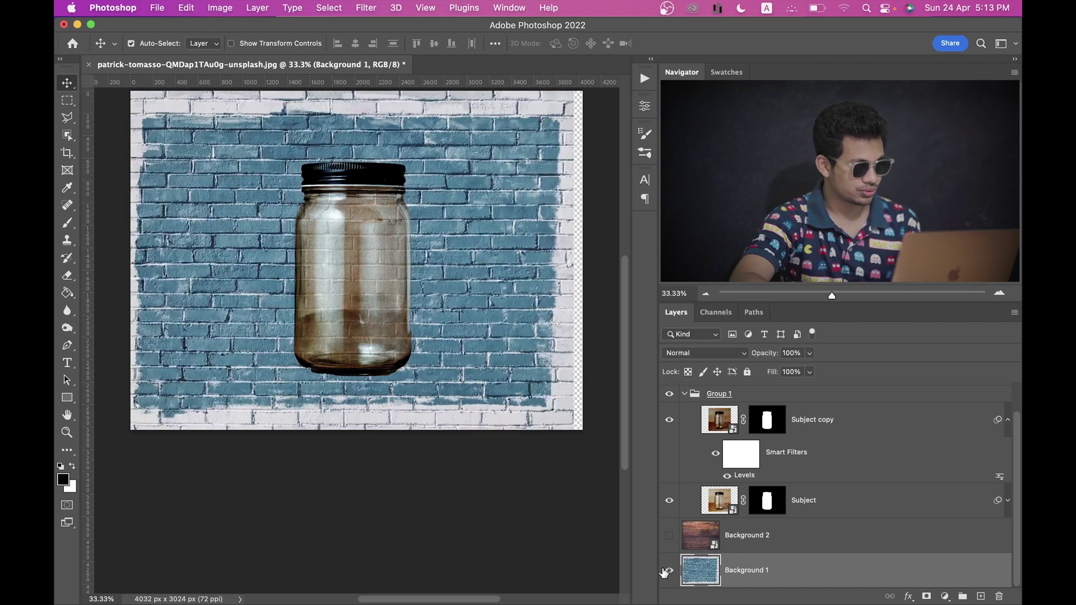